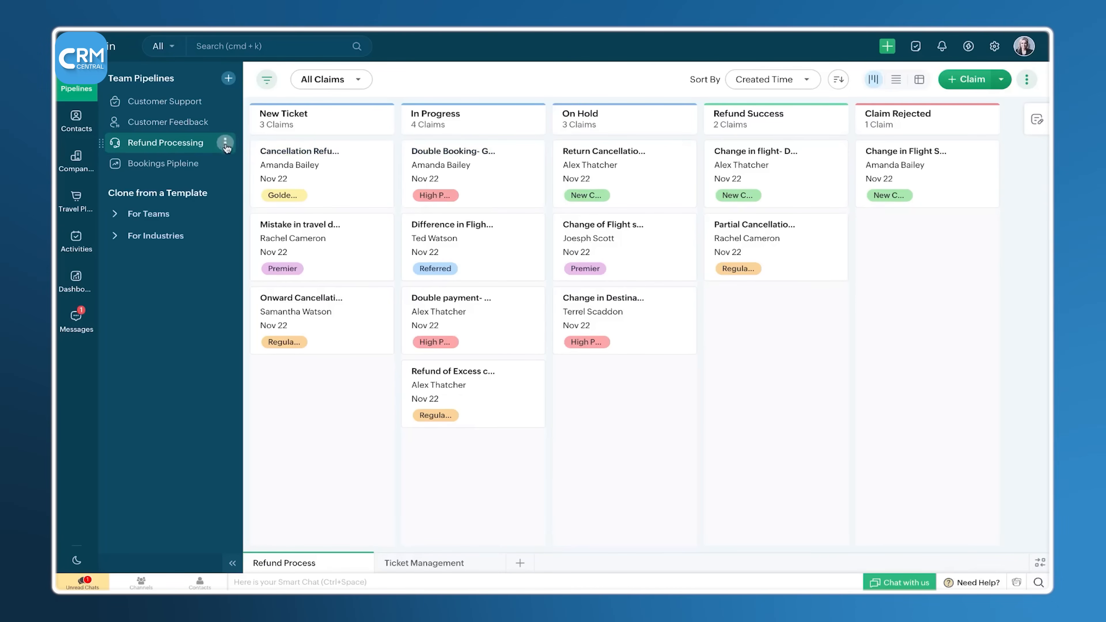
# - Enable OTP for Refund Processing external sharing and open its sharing field permissions
pyautogui.click(225, 143)
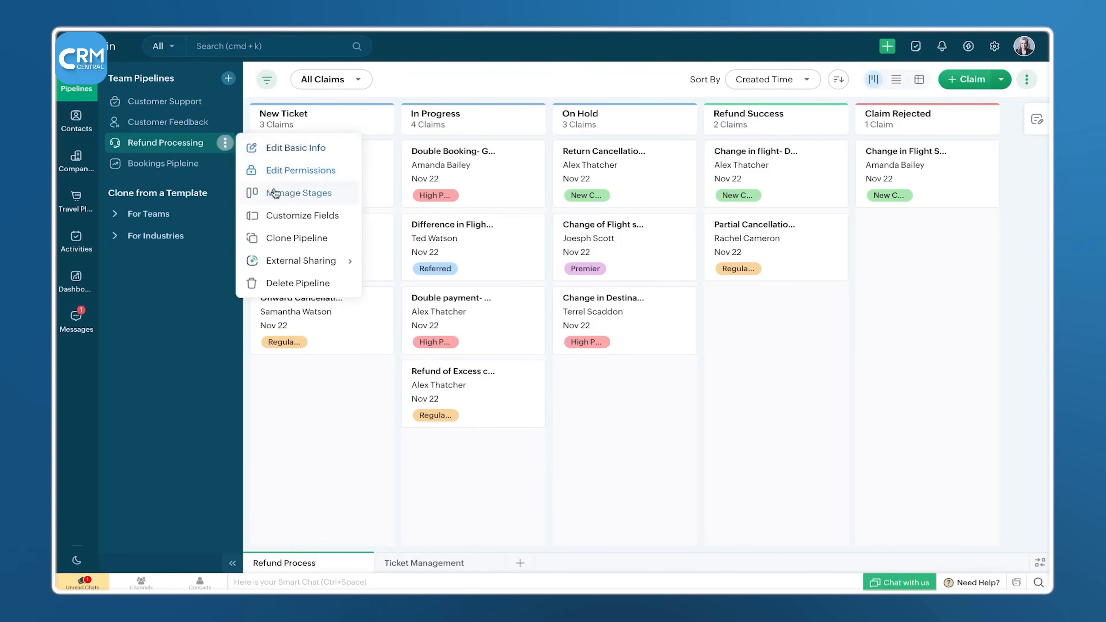
pyautogui.moveTo(302, 261)
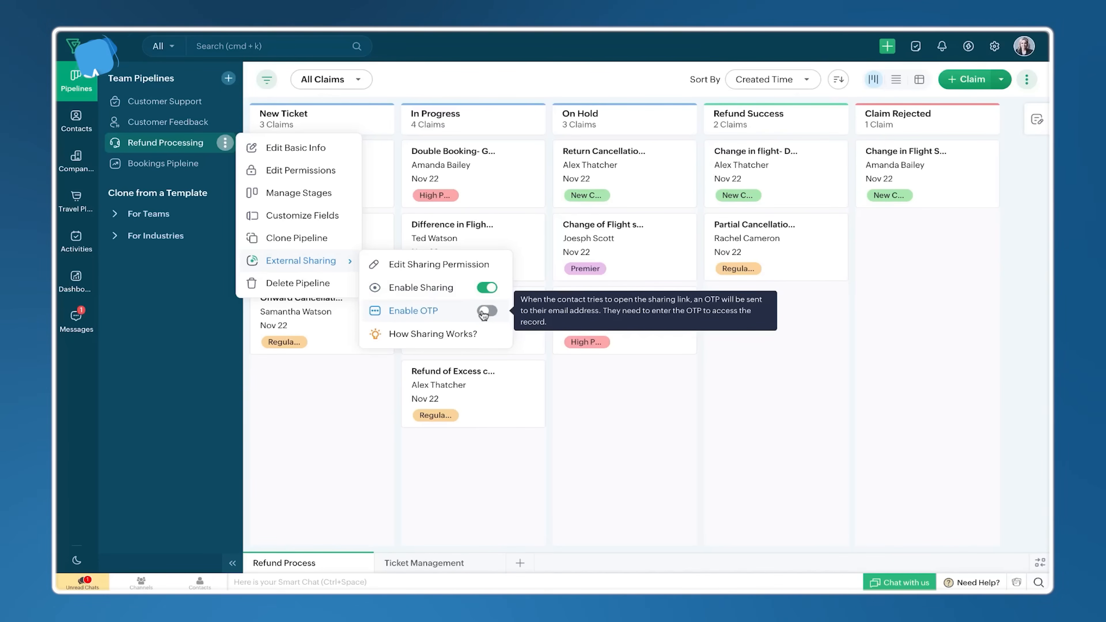
pyautogui.click(487, 310)
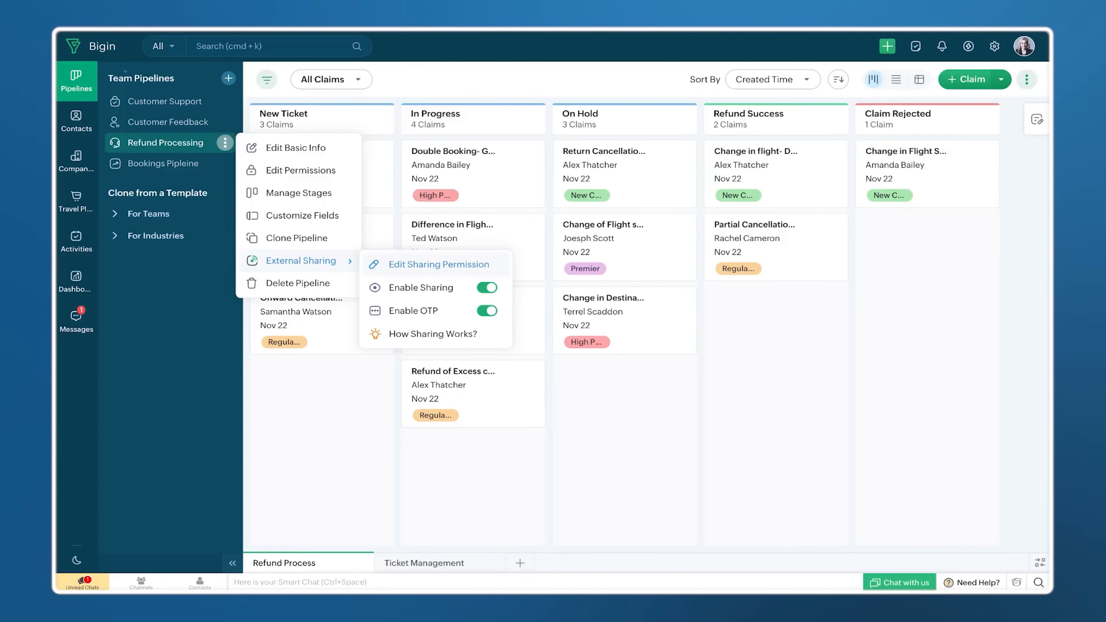
pyautogui.click(439, 264)
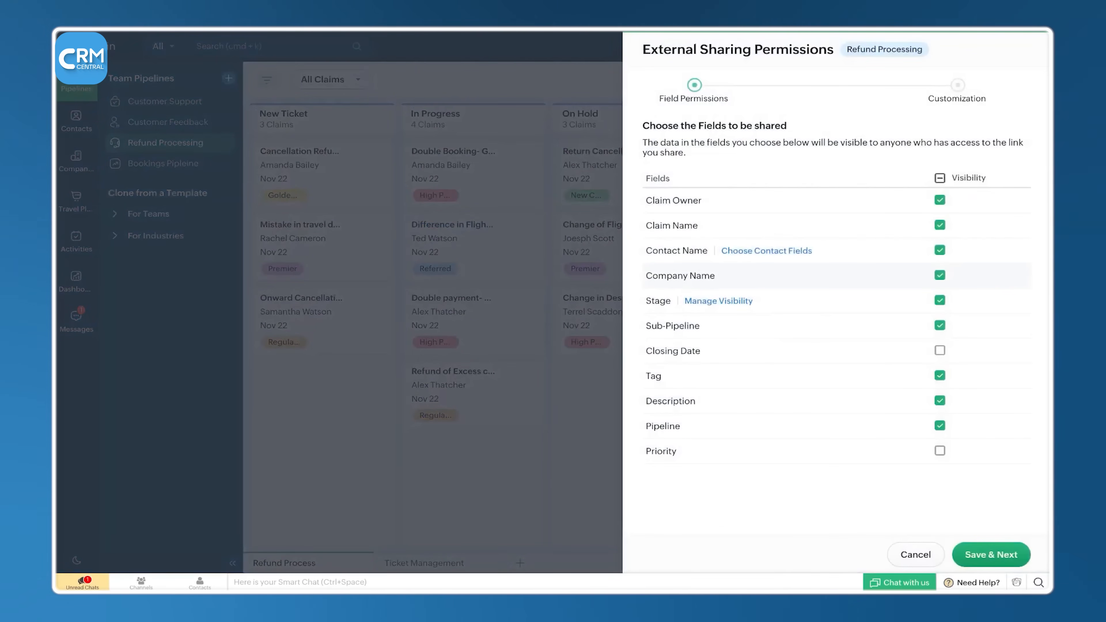
# - Stop sharing Claim Owner, review shared contact fields, and keep the On Hold stage hidden
pyautogui.click(941, 201)
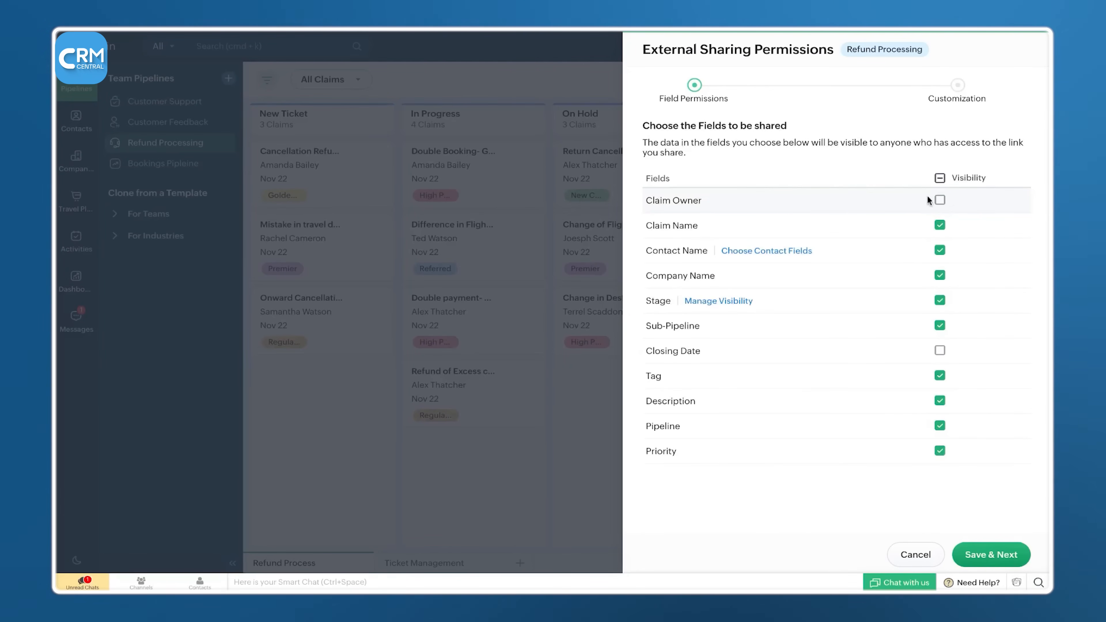
pyautogui.click(804, 252)
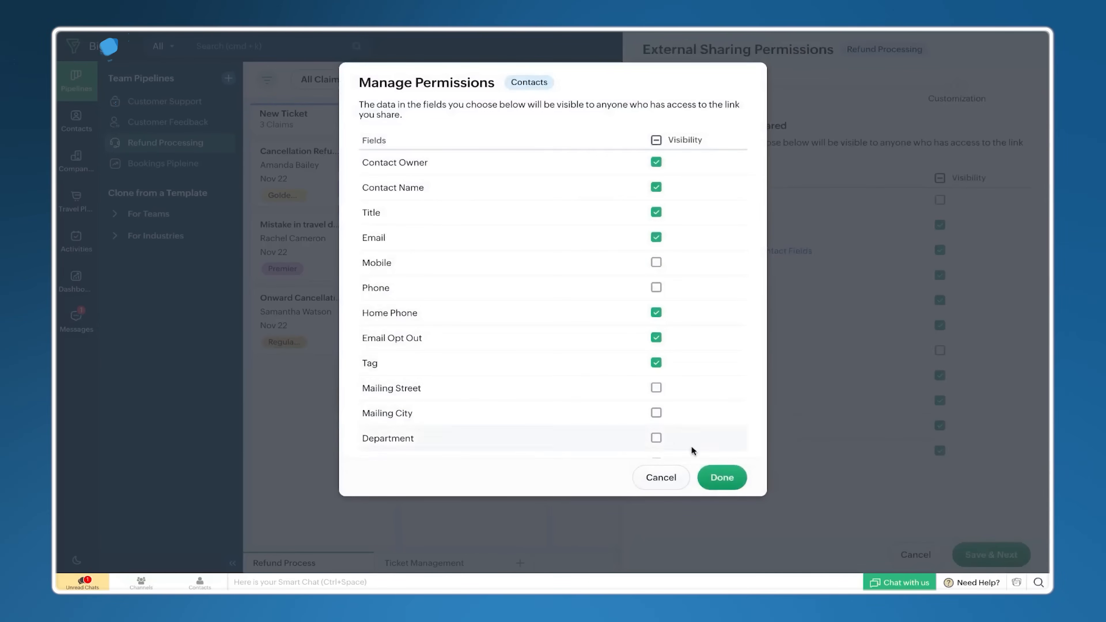
pyautogui.click(723, 477)
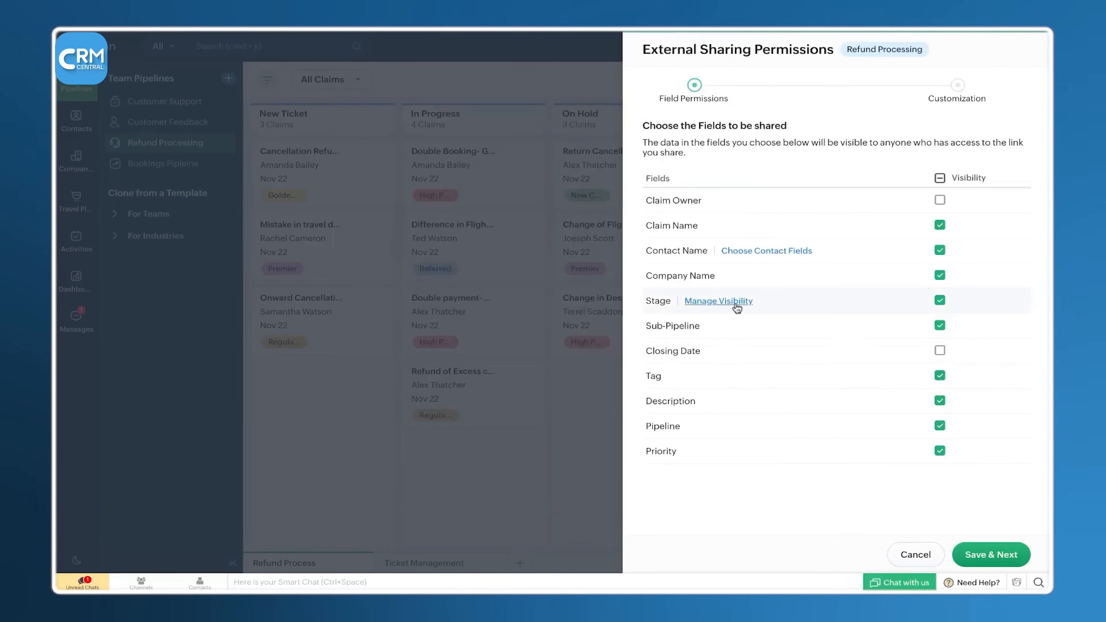
pyautogui.click(736, 302)
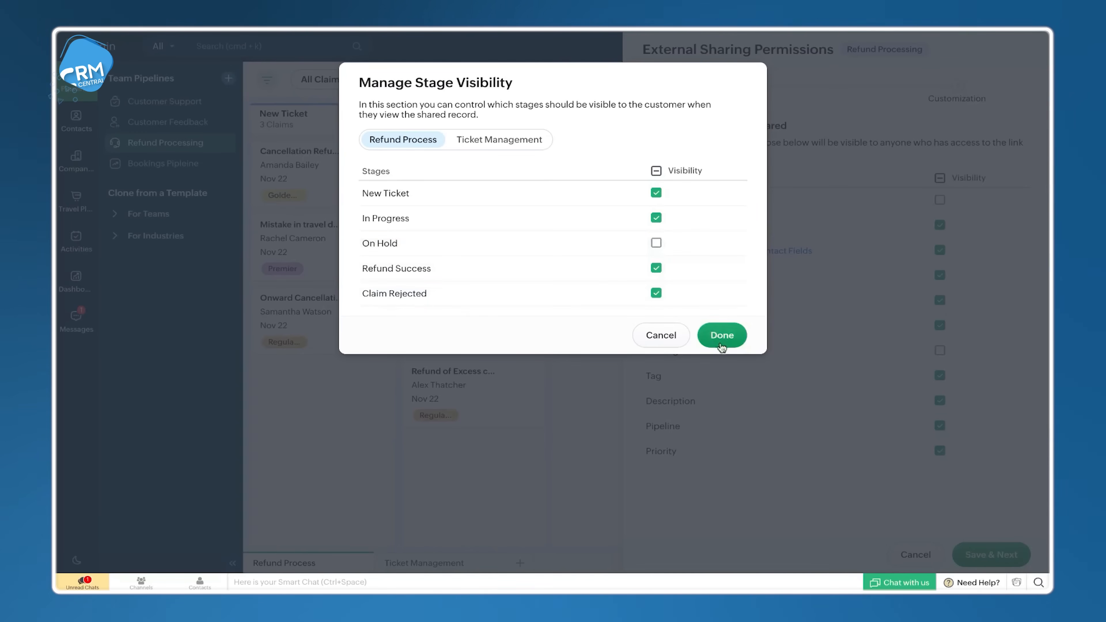
pyautogui.click(722, 344)
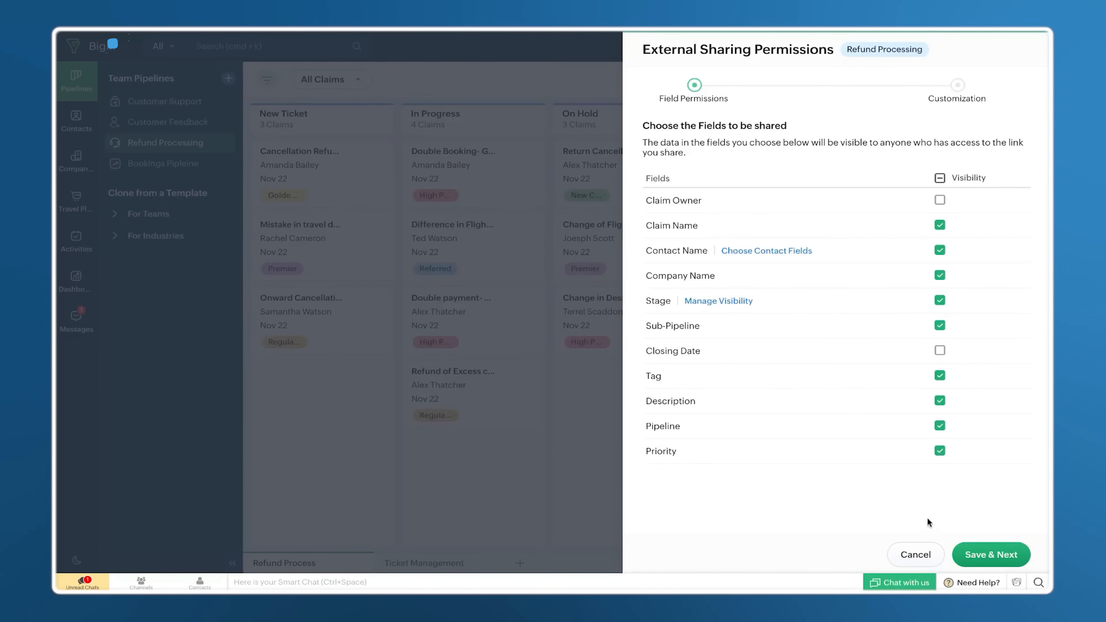
# - Set the shared page title to 'Your refund status', hide Stage History, and save
pyautogui.click(983, 554)
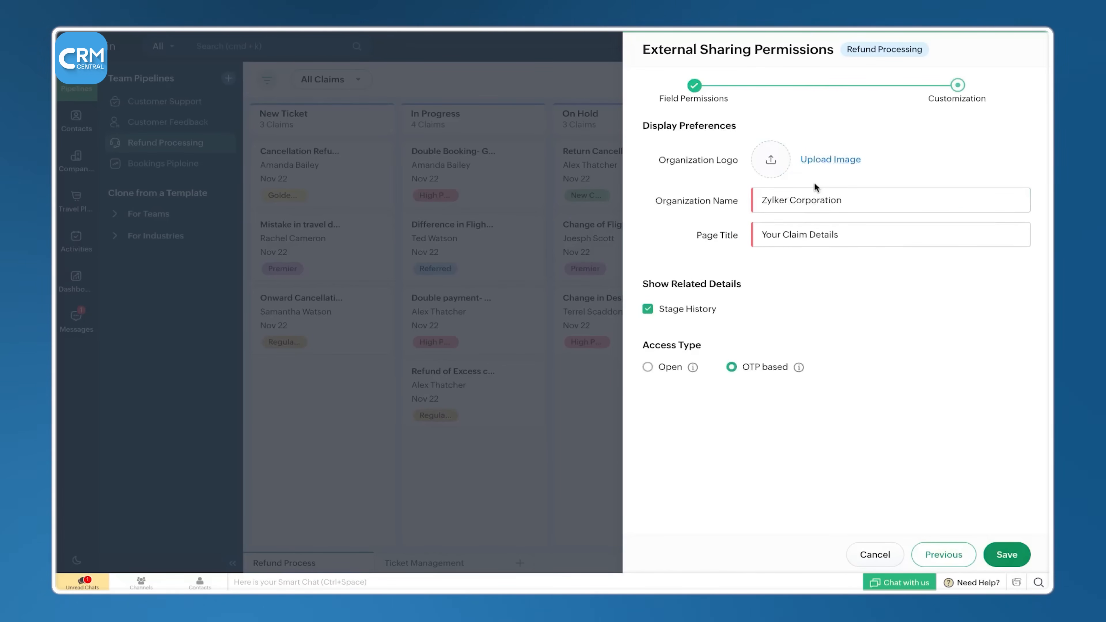
pyautogui.tripleClick(754, 234)
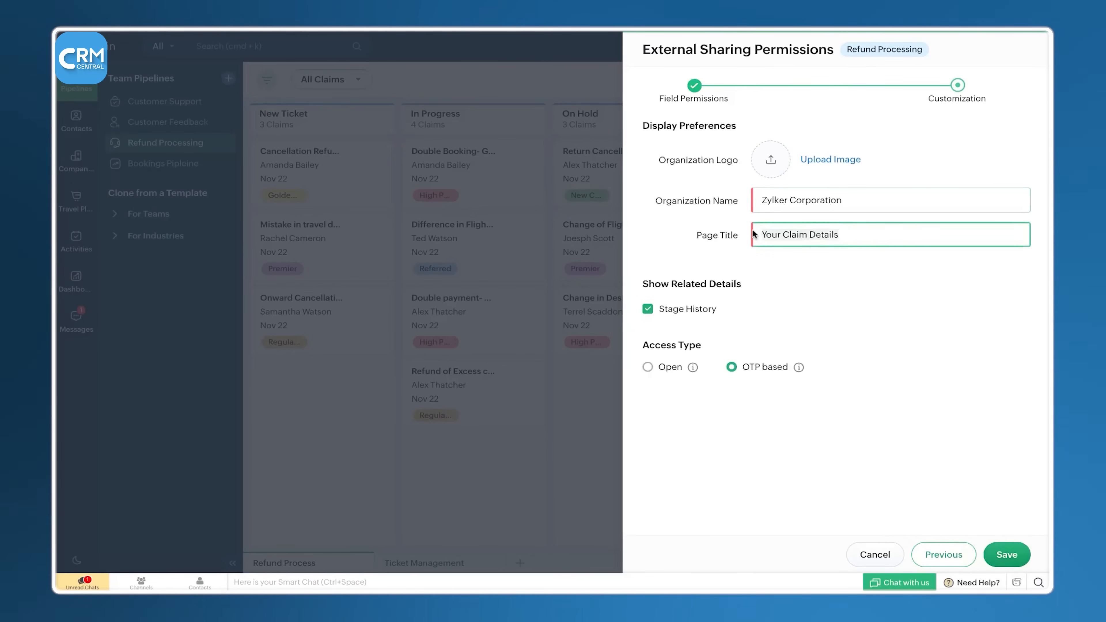
pyautogui.press('BackSpace')
pyautogui.write('Your refun')
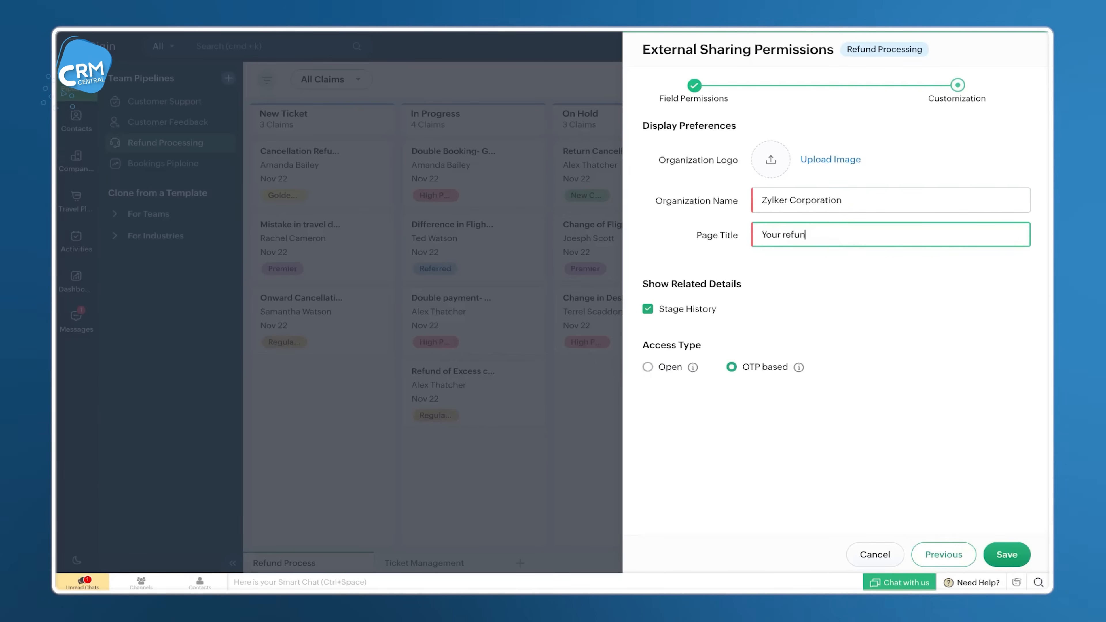
pyautogui.write('d status')
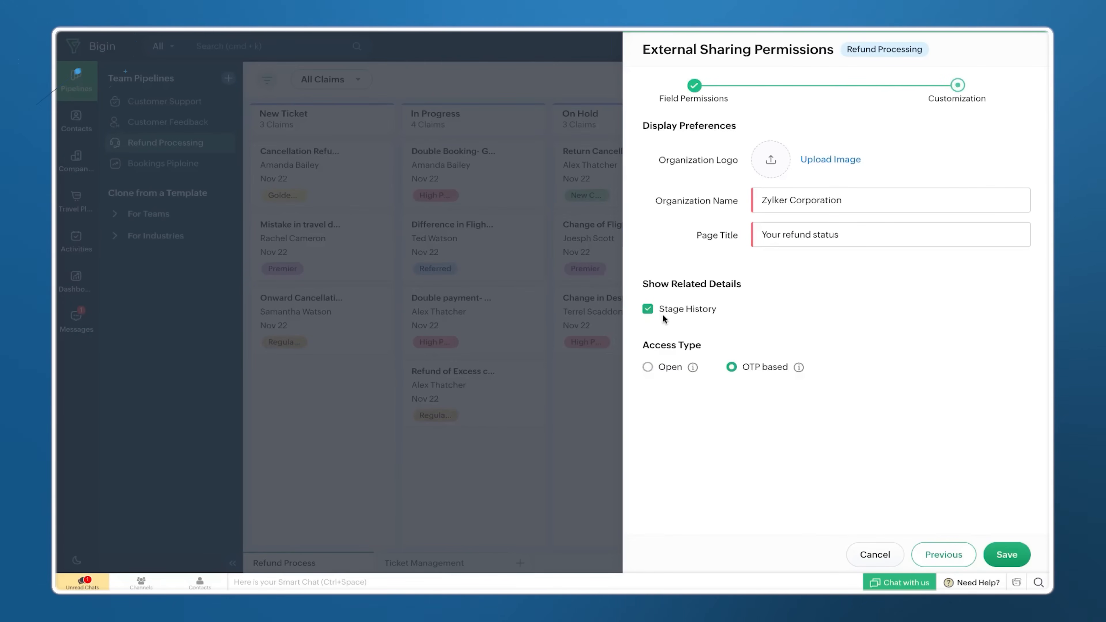
pyautogui.click(648, 309)
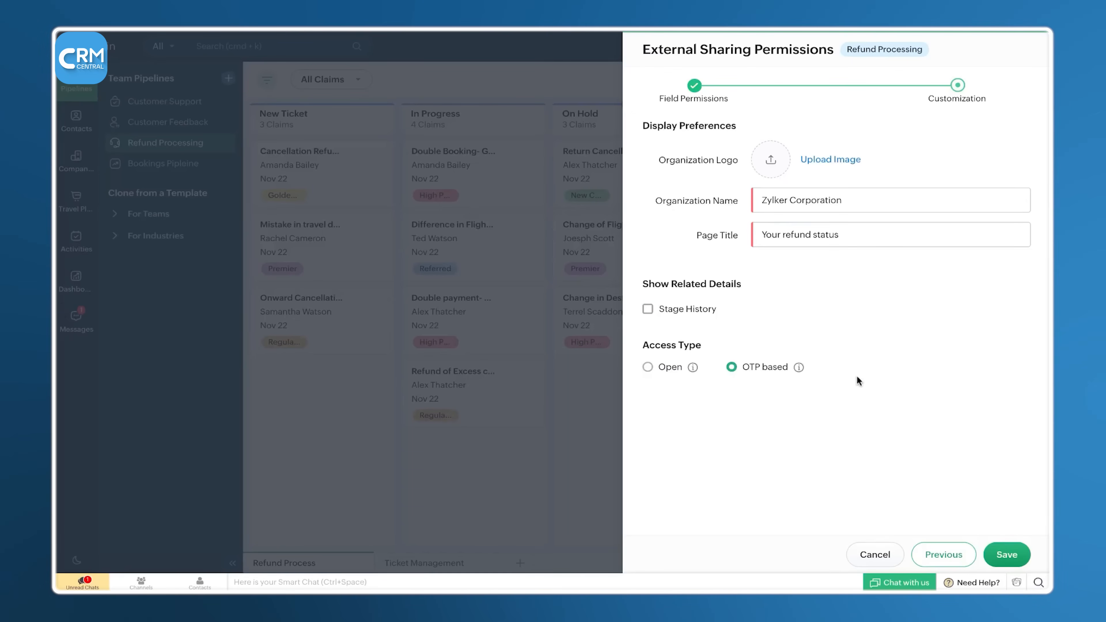
pyautogui.click(1002, 555)
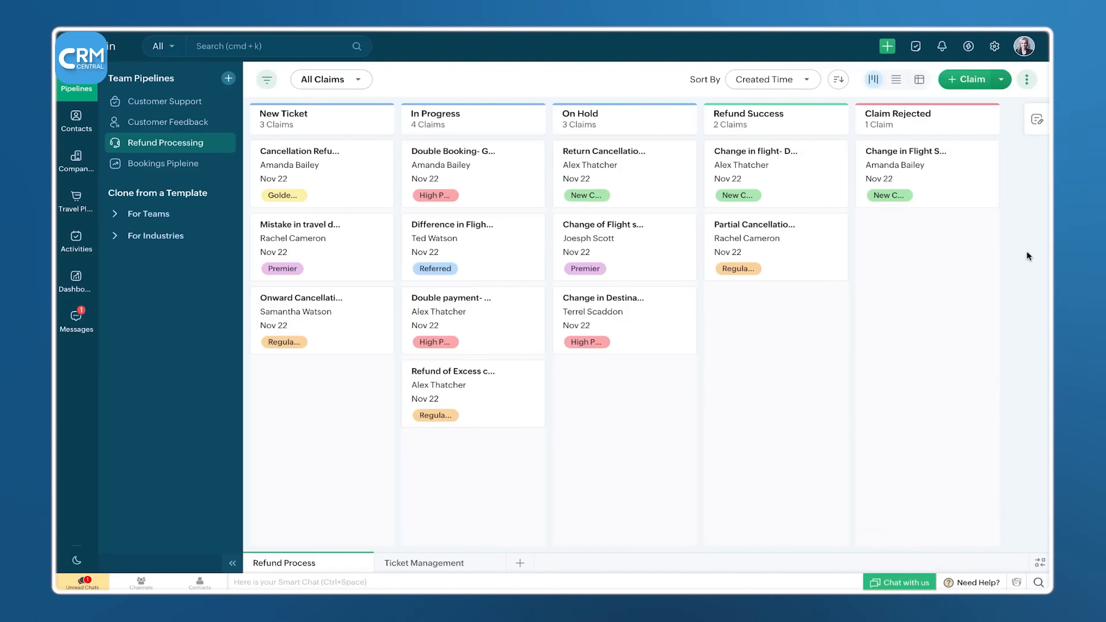
# - Create a Refund Processing pipeline workflow named 'Sharing refund status' under Settings > Automation
pyautogui.click(995, 46)
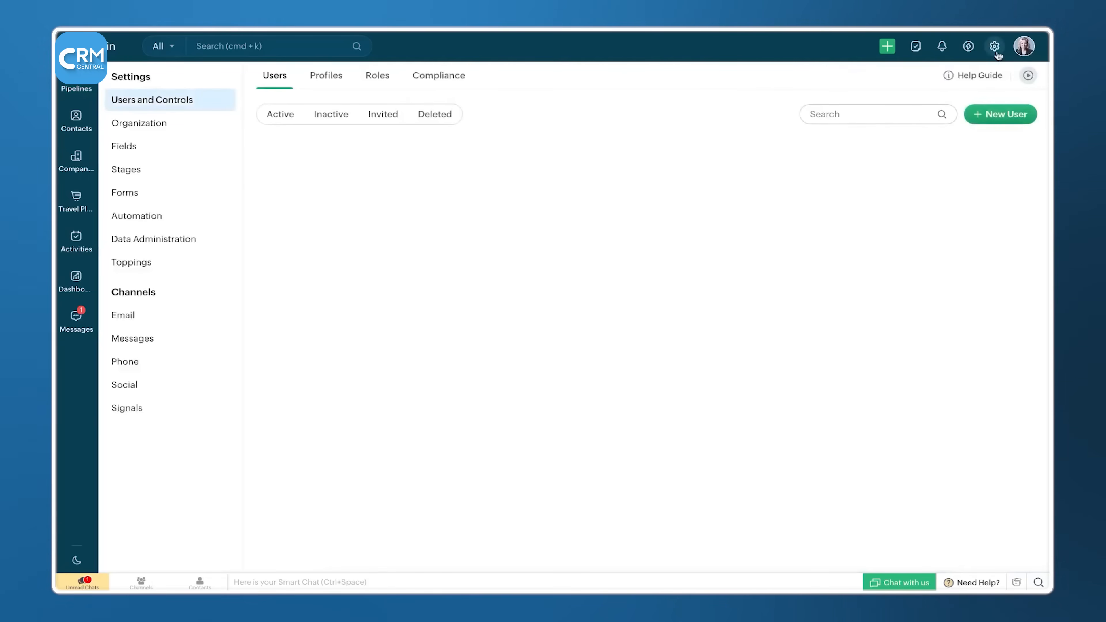
pyautogui.click(178, 216)
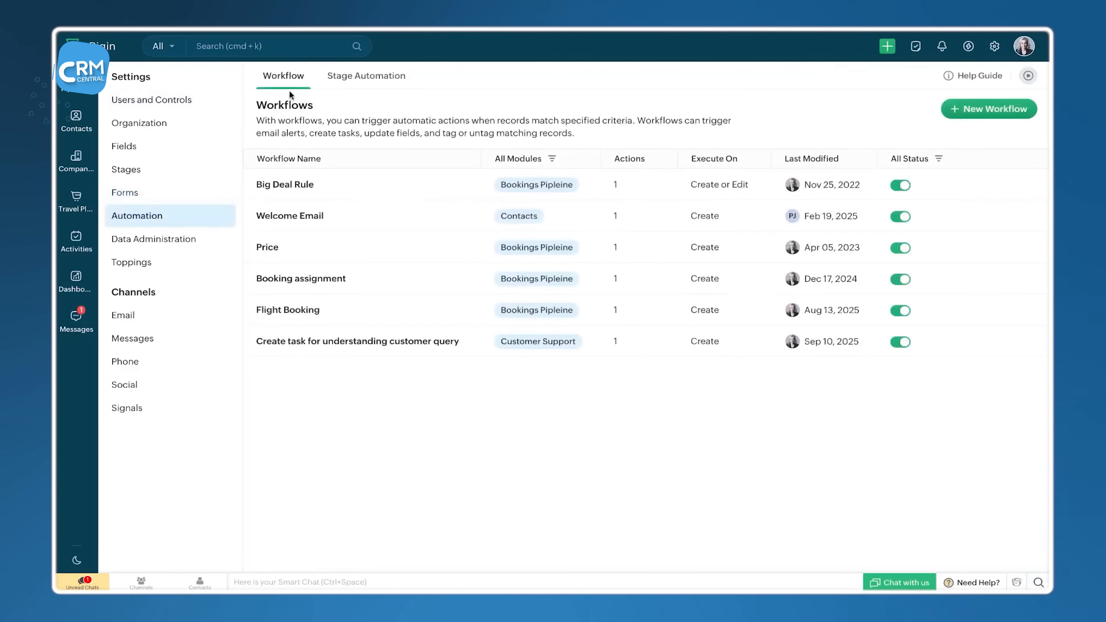
pyautogui.click(980, 110)
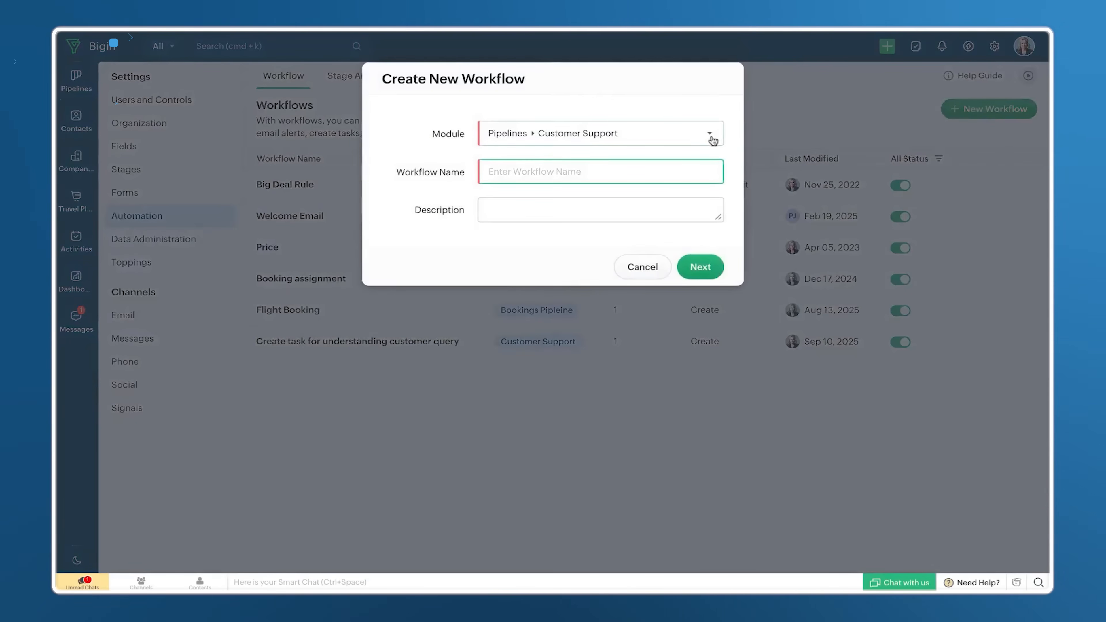
pyautogui.click(694, 140)
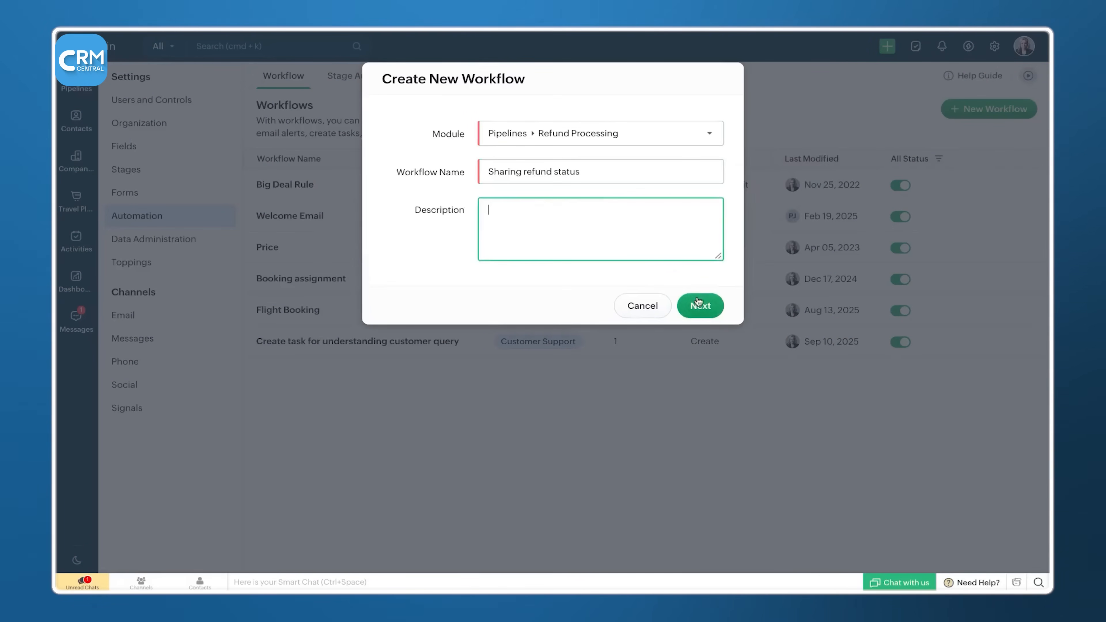
pyautogui.click(699, 301)
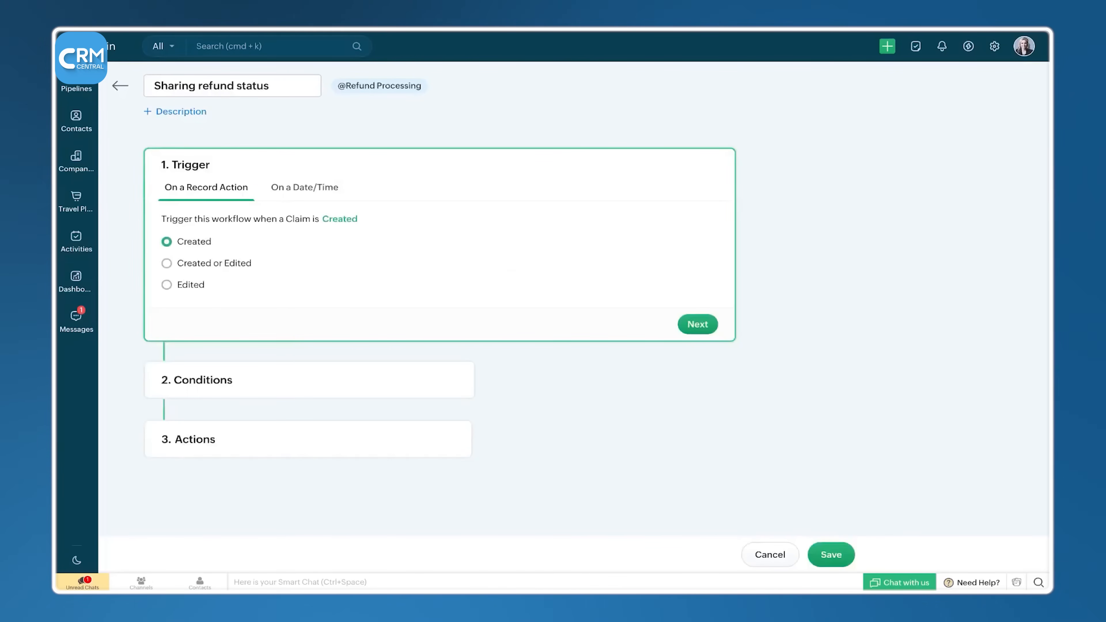
# - Limit the workflow to claims whose Tag is Premier
pyautogui.click(693, 328)
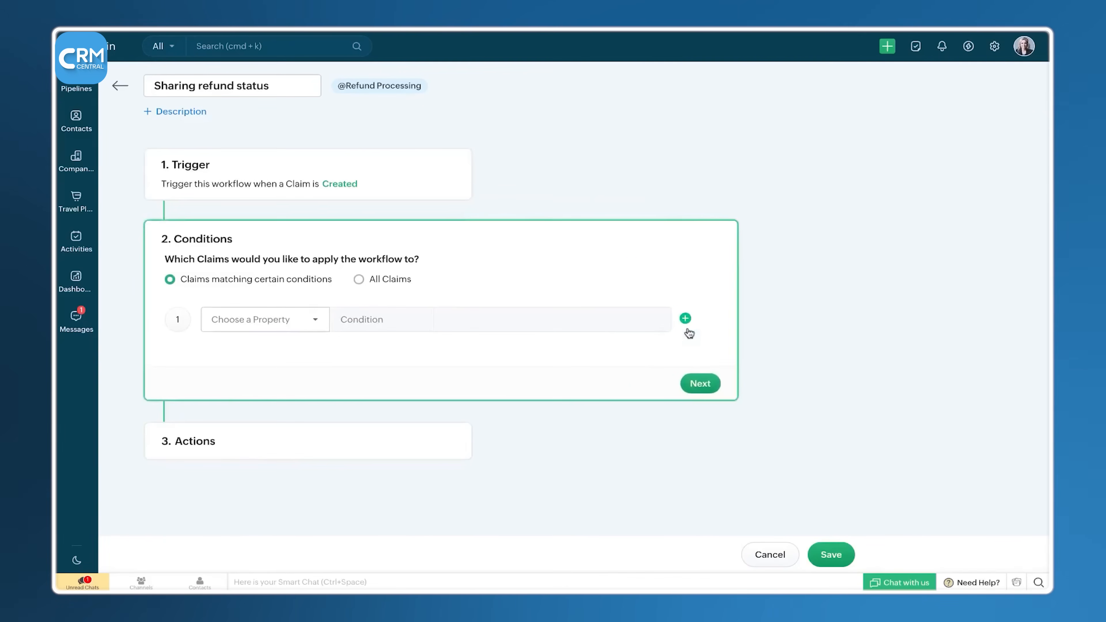
pyautogui.click(170, 279)
pyautogui.click(265, 320)
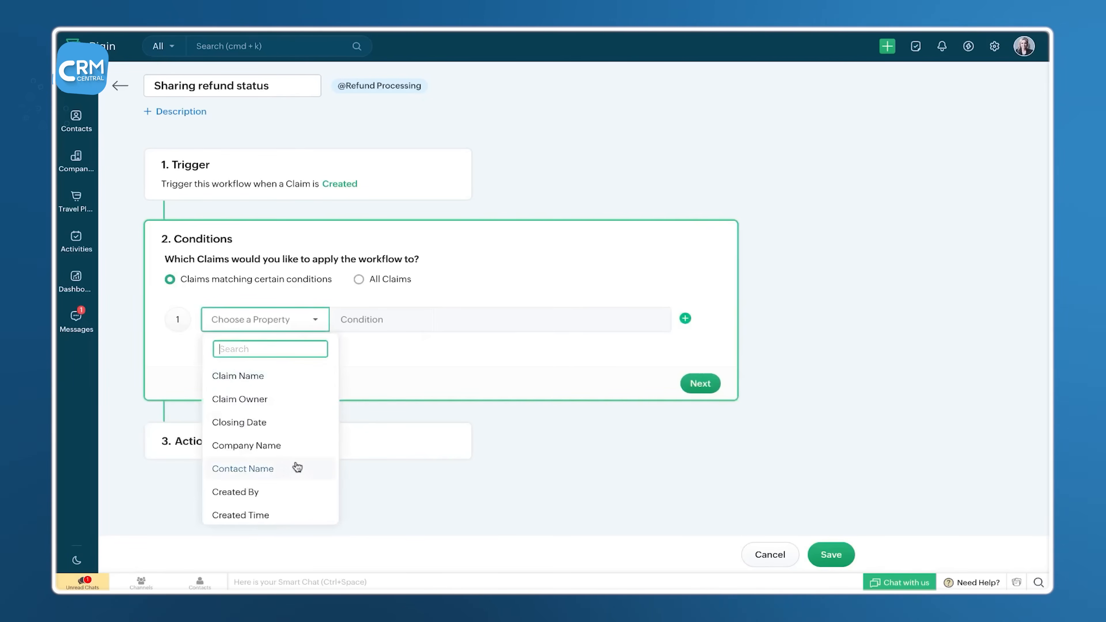
pyautogui.scroll(-5, 294, 465)
pyautogui.click(284, 510)
pyautogui.click(507, 323)
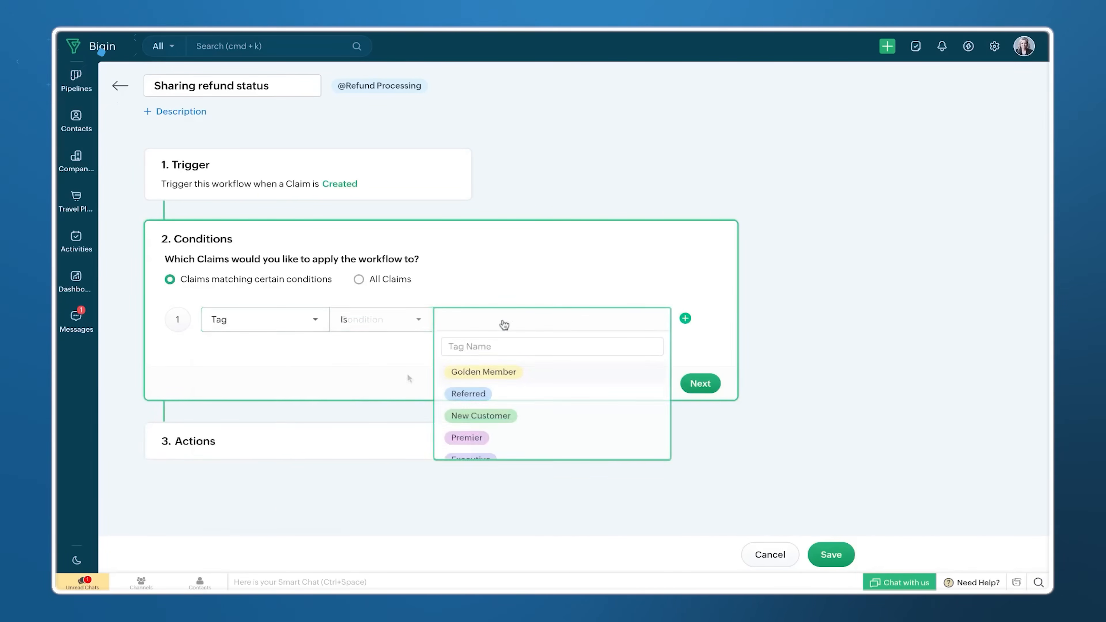
pyautogui.click(503, 437)
pyautogui.click(694, 354)
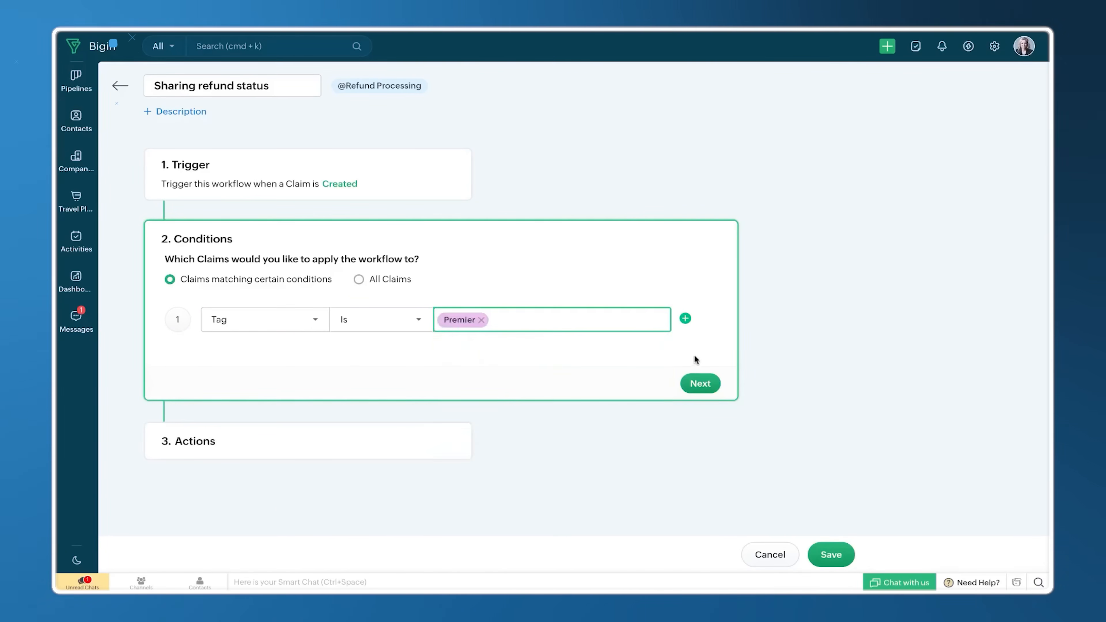
pyautogui.click(700, 383)
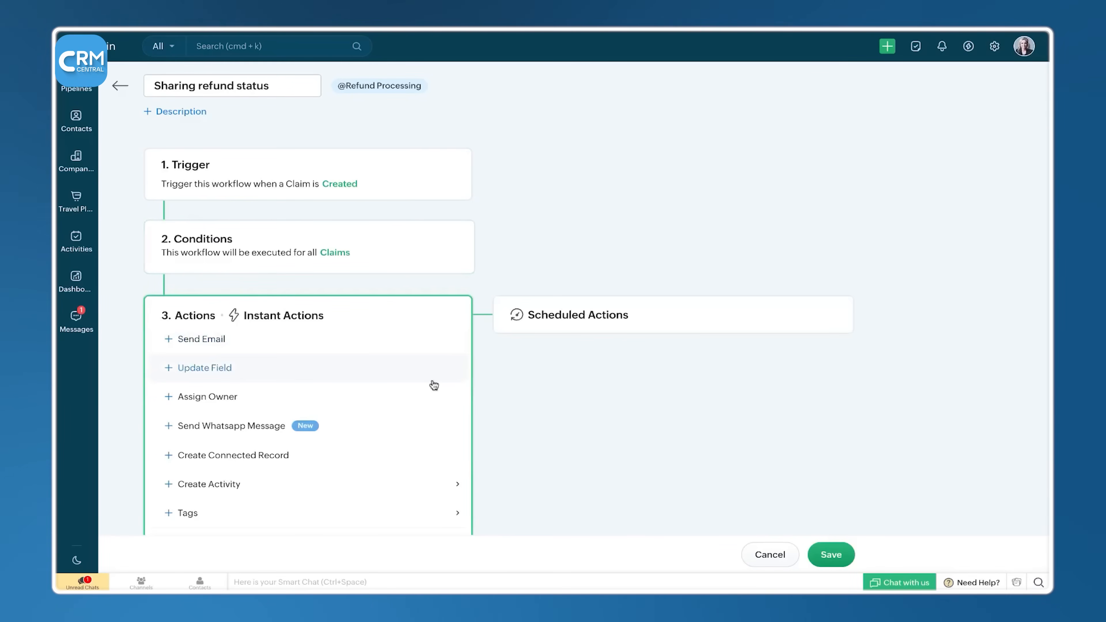
# - Add a Share Claim Externally action named 'Share record externally' and save it
pyautogui.scroll(-1, 434, 385)
pyautogui.moveTo(437, 493)
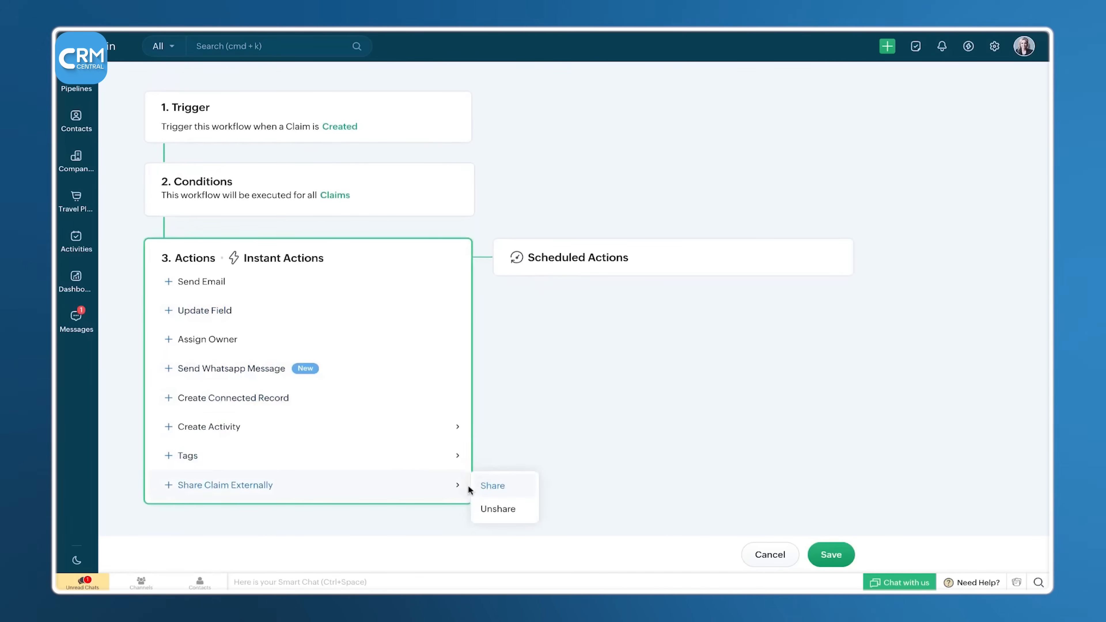
pyautogui.click(494, 486)
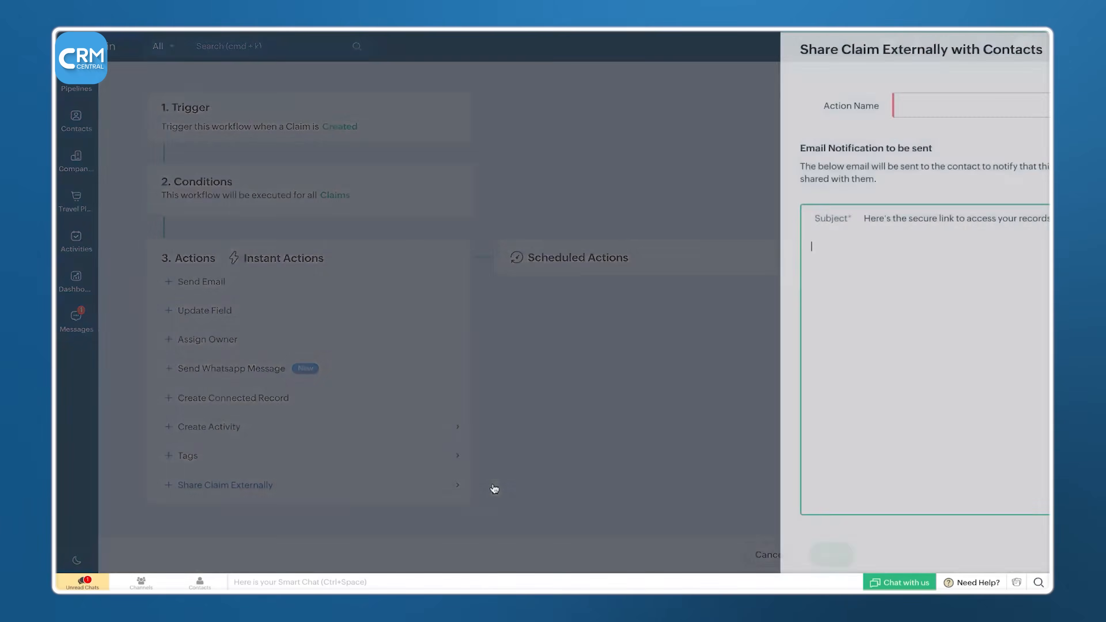
pyautogui.write('Share re')
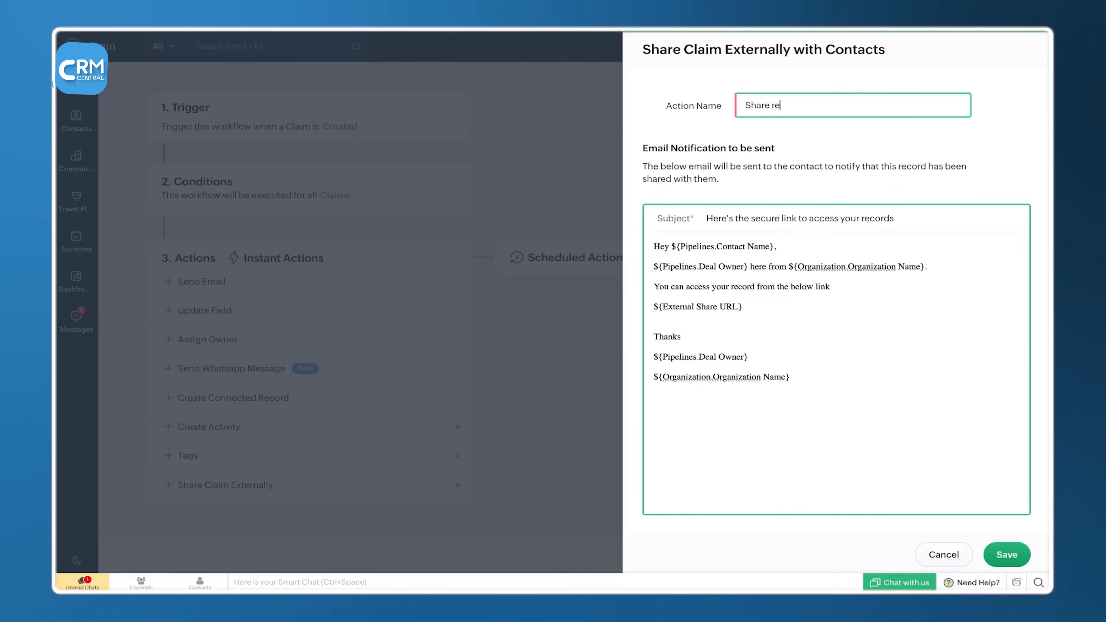
pyautogui.write('cord externally')
pyautogui.click(1004, 555)
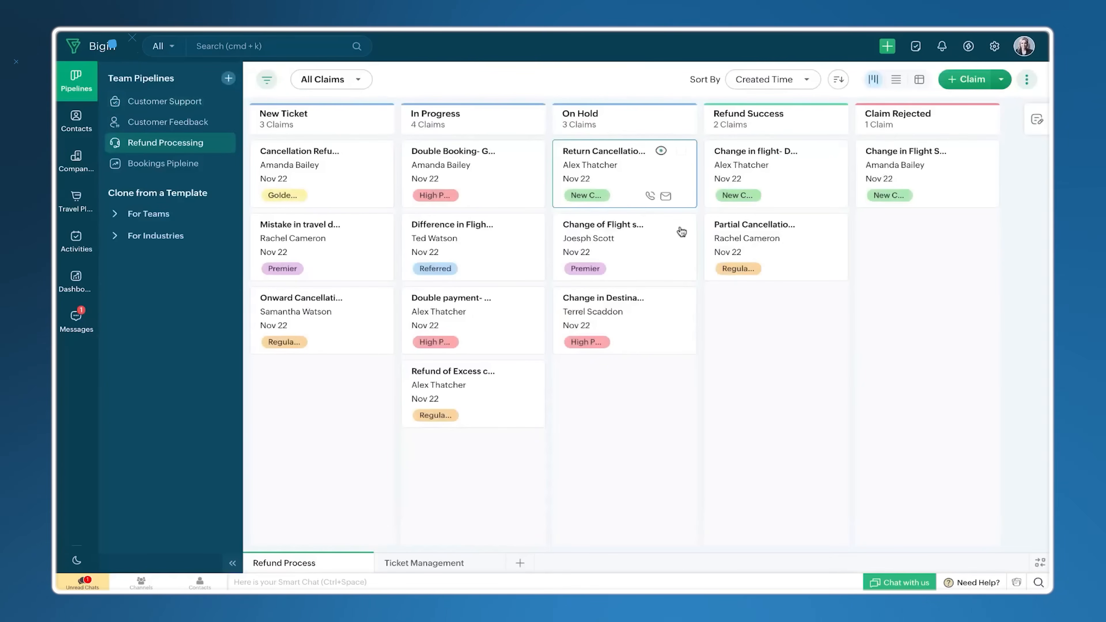
# - Add the claim 'Booked the wrong flight' to the New Ticket stage and save it
pyautogui.click(968, 82)
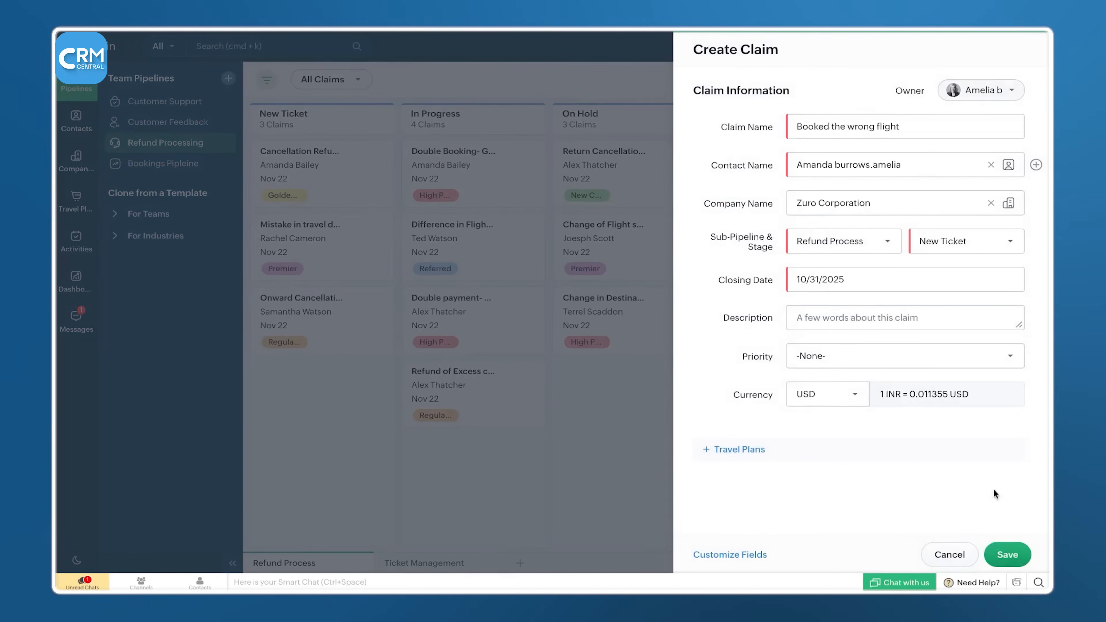
pyautogui.click(1008, 555)
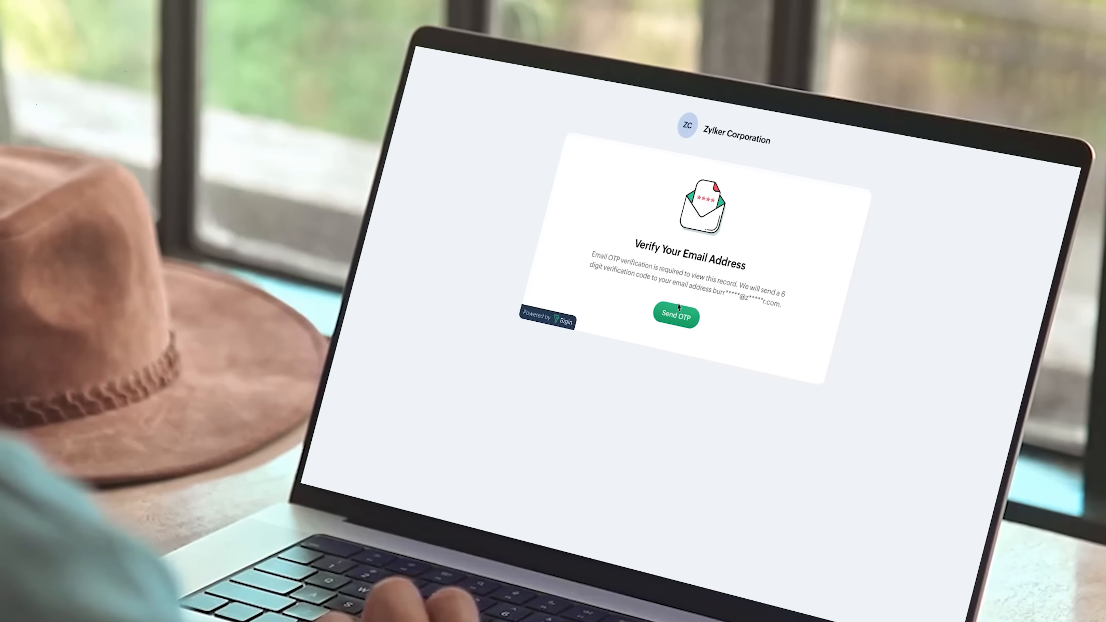
# - Request an OTP on the shared link page and enter the 6-digit verification code
pyautogui.click(676, 315)
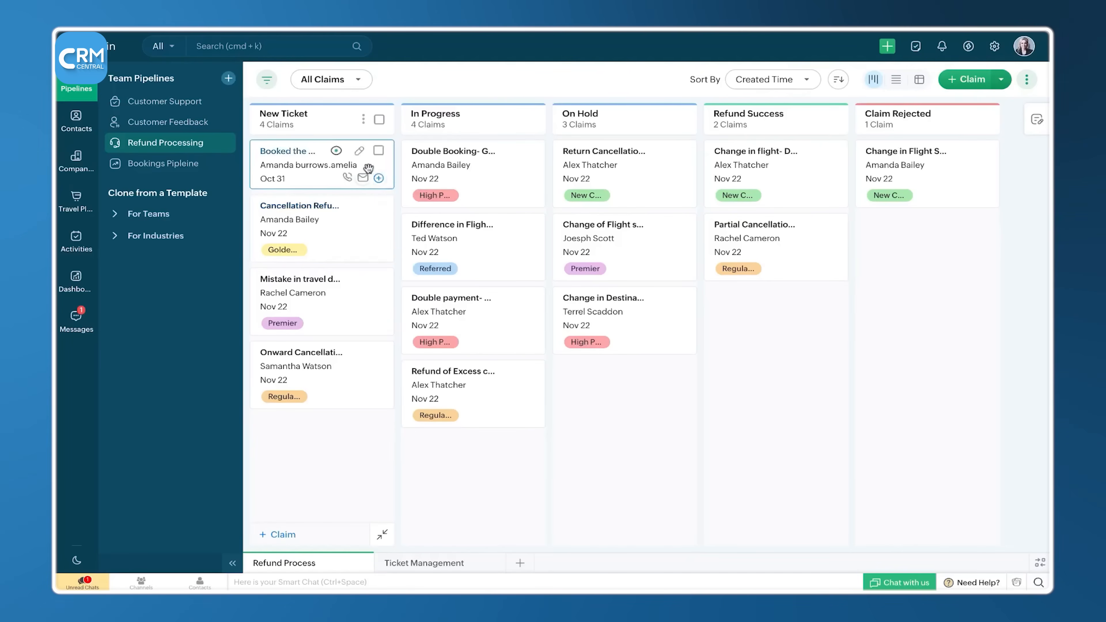
# - Open the 'Booked the wrong flight' claim and view its external share link
pyautogui.click(307, 182)
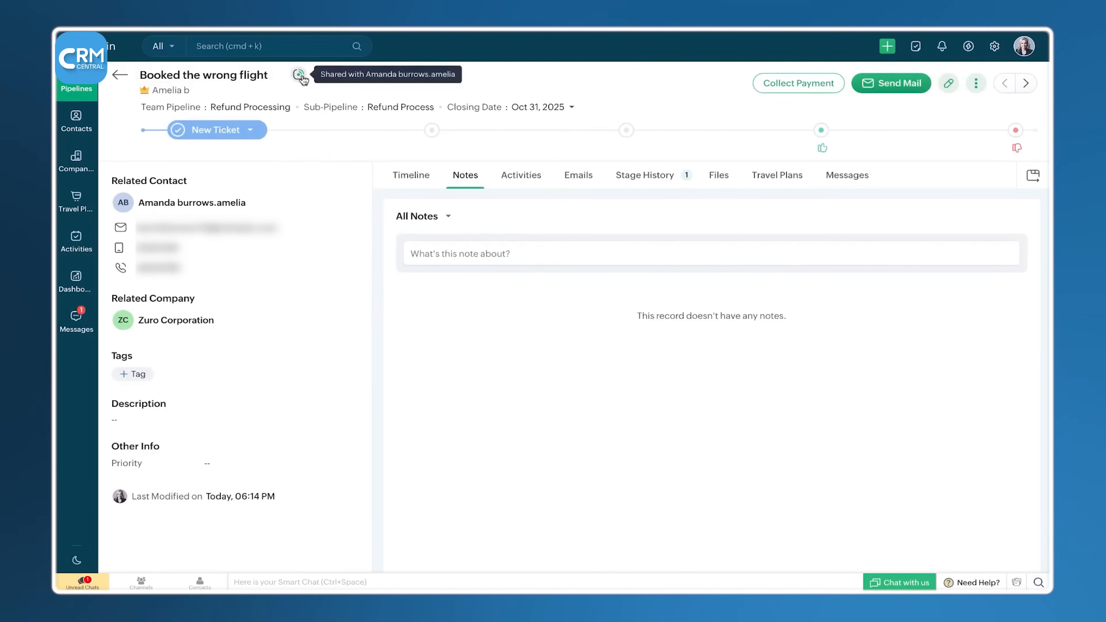
pyautogui.click(300, 75)
pyautogui.click(332, 96)
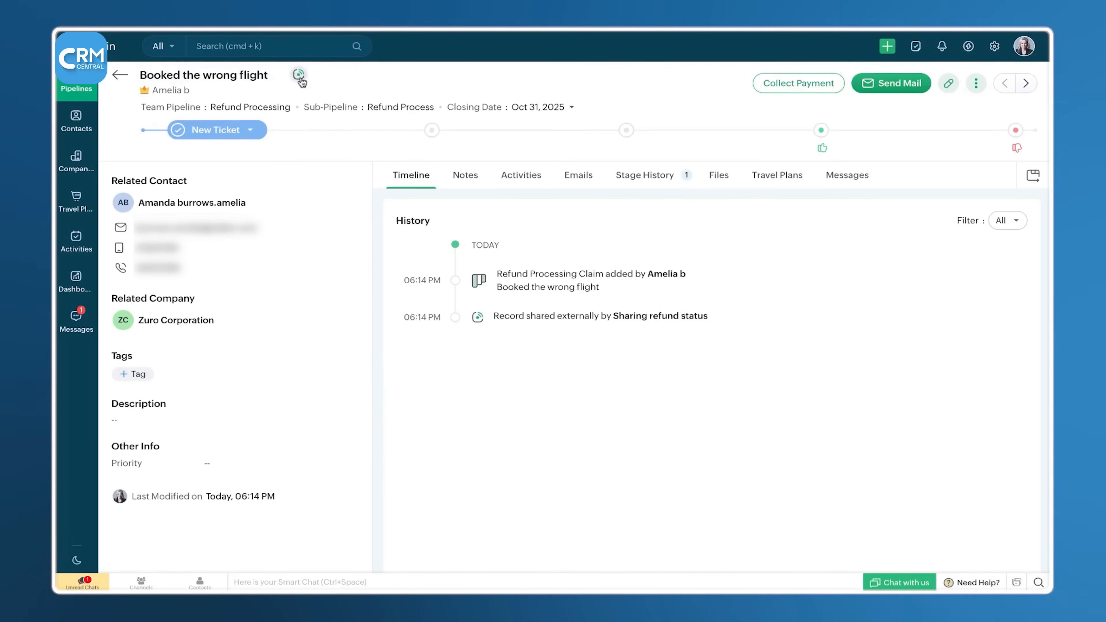
# - Unshare the 'Booked the wrong flight' claim record and confirm
pyautogui.click(298, 74)
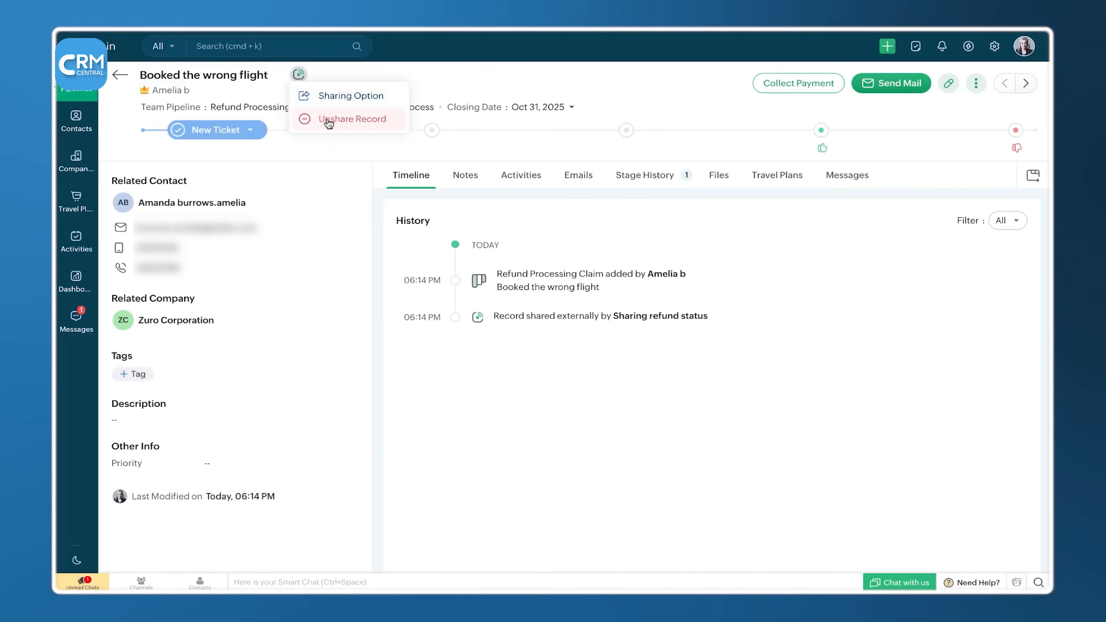
pyautogui.click(352, 119)
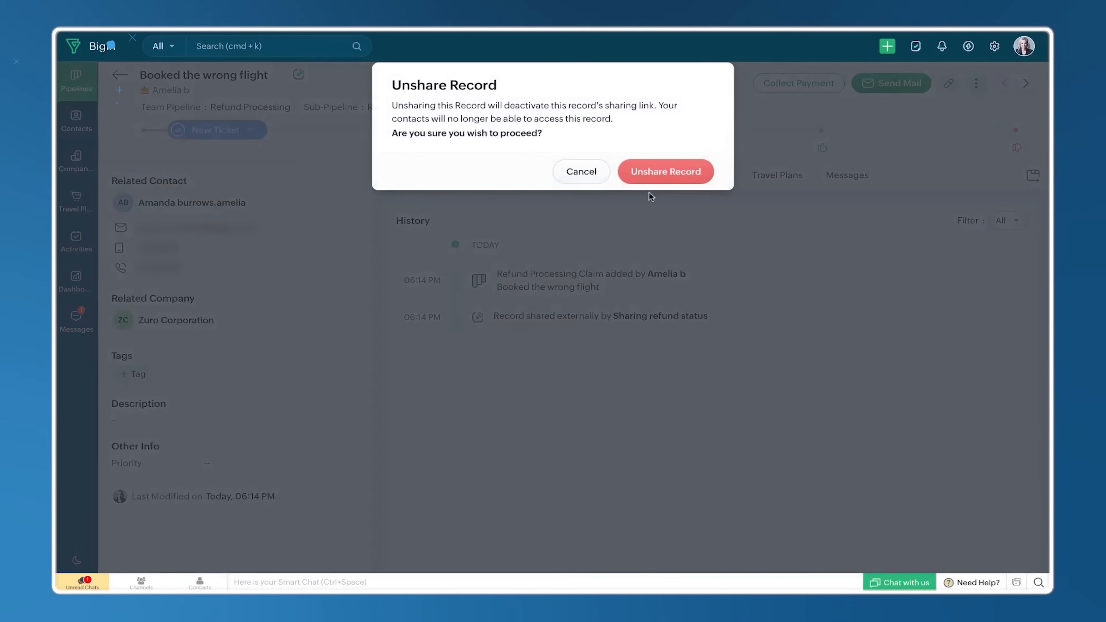
pyautogui.click(667, 172)
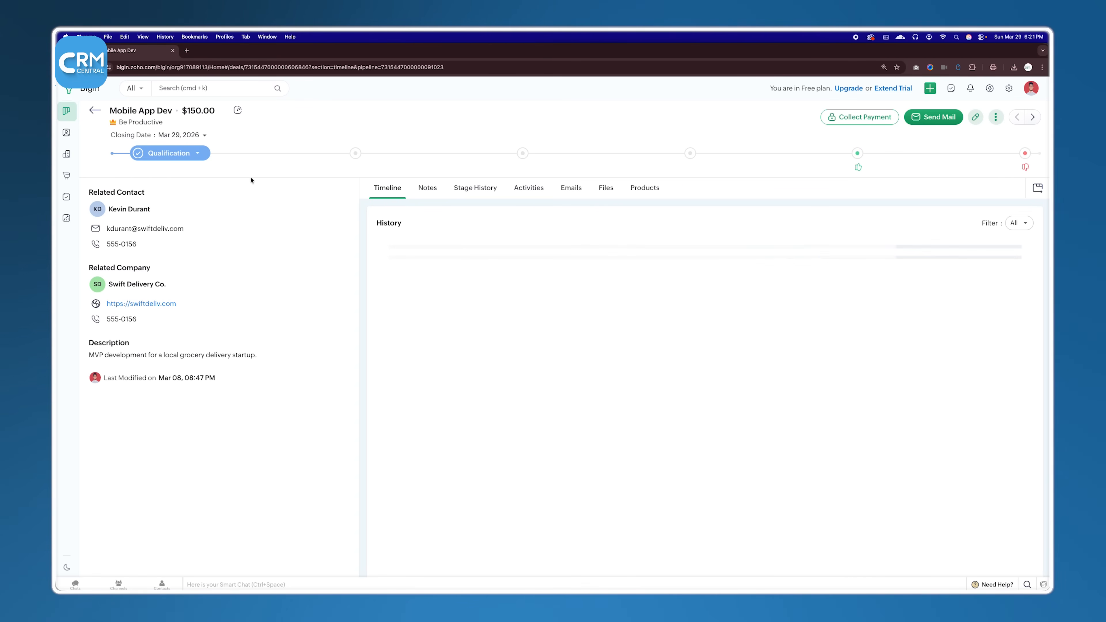
# - Start sharing the Mobile App Dev deal externally and review its field permissions
pyautogui.click(237, 111)
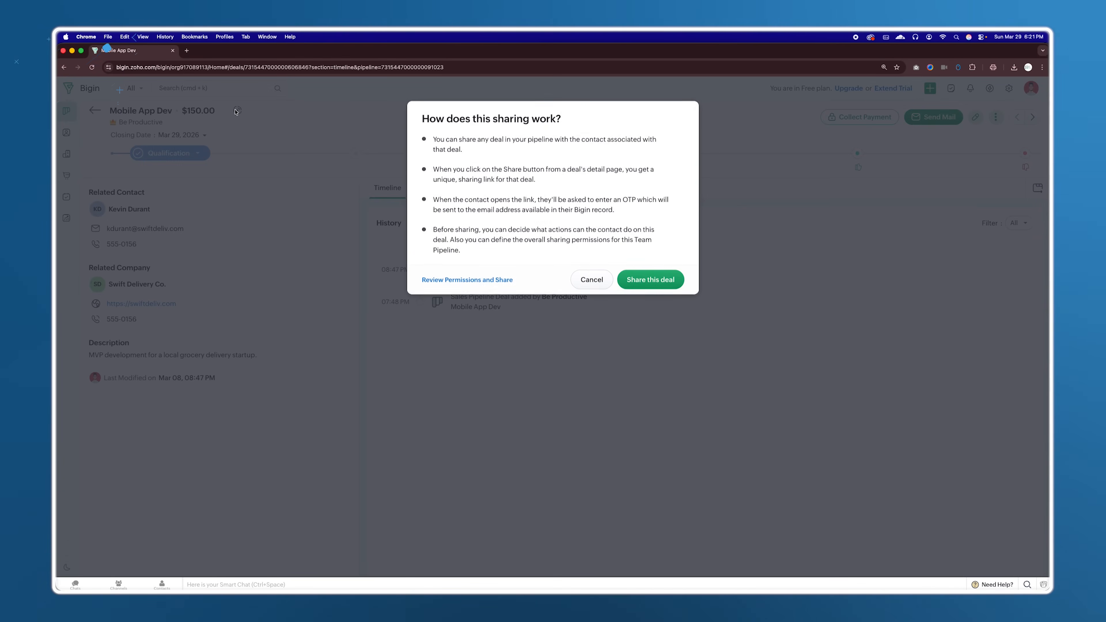
pyautogui.click(452, 281)
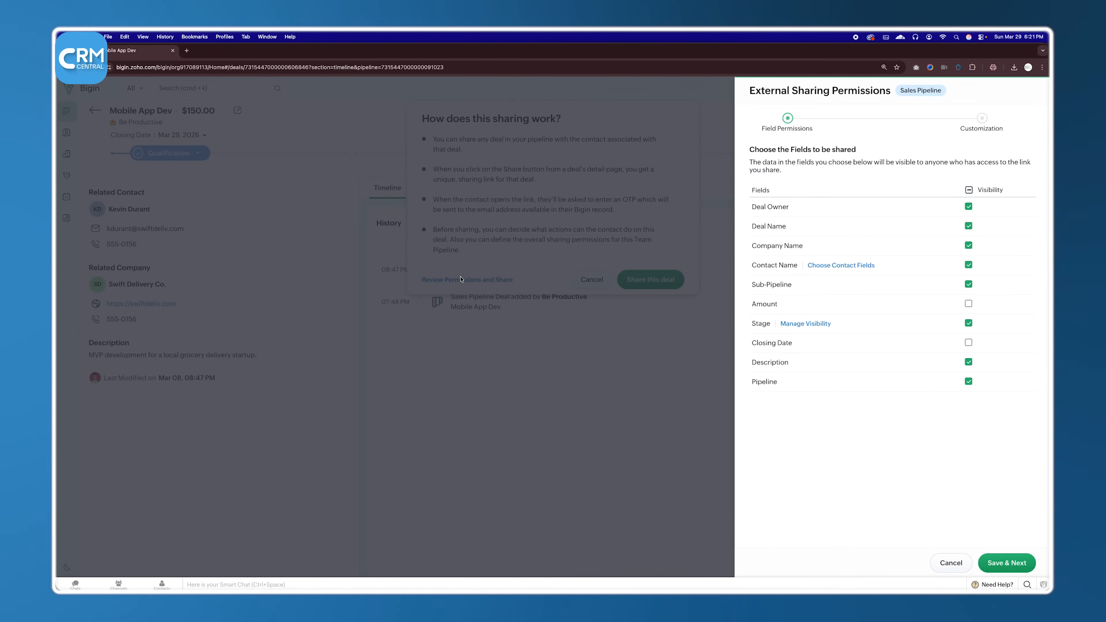